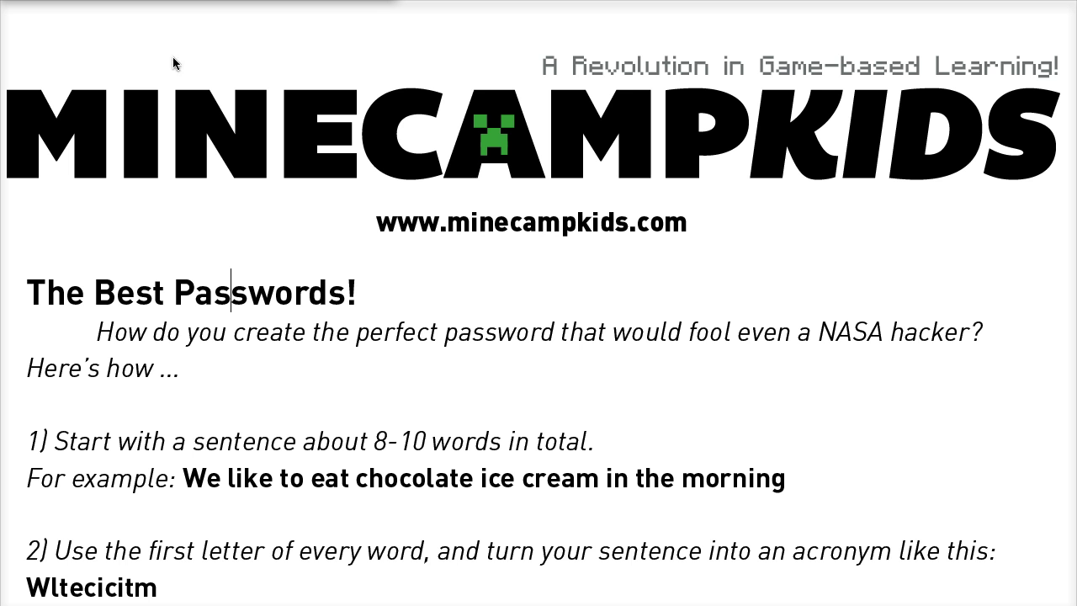
Scroll the password tips handout down to steps 3–5 and the advice to practise saying it aloud
scroll(301, 202, down, 5)
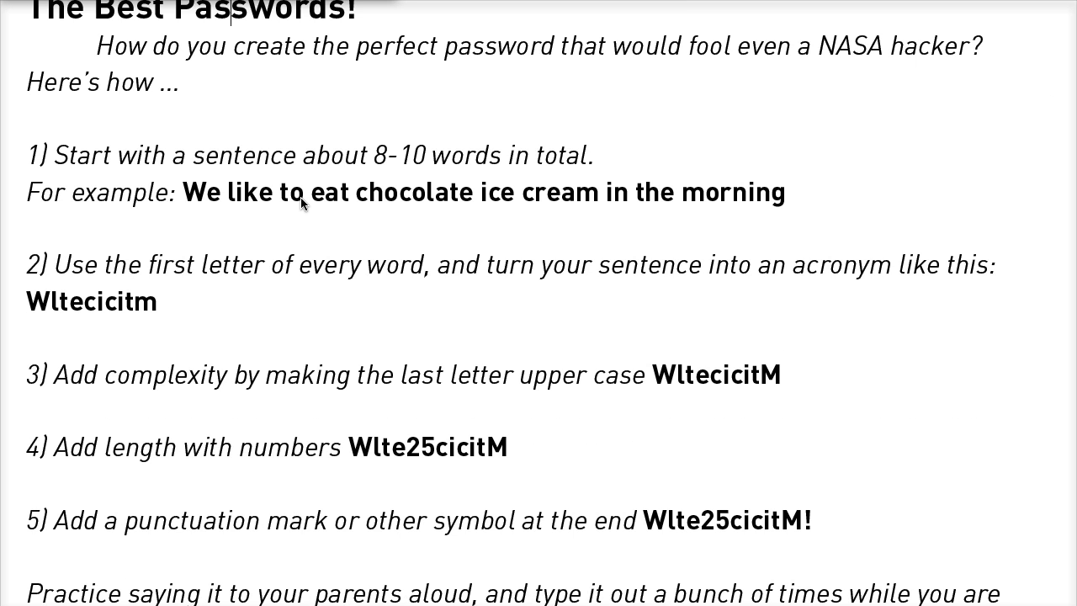
scroll(301, 202, down, 1)
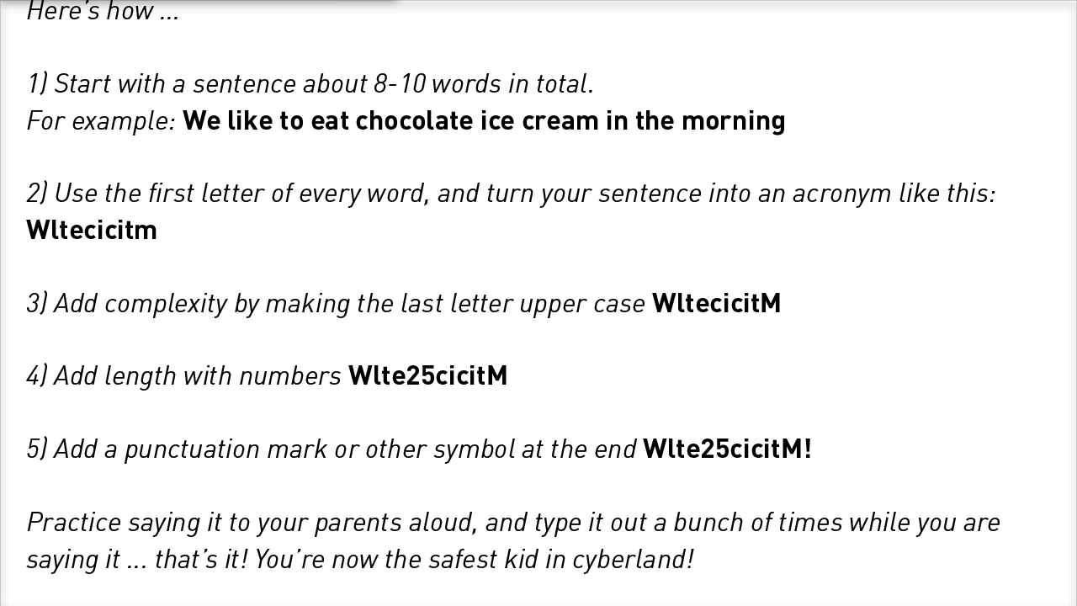
Scroll further to the 'WHAT TYPES OF PASSWORDS TO AVOID?' list of dictionary words, repeats and personal info
scroll(539, 303, up, 1)
scroll(538, 302, down, 2)
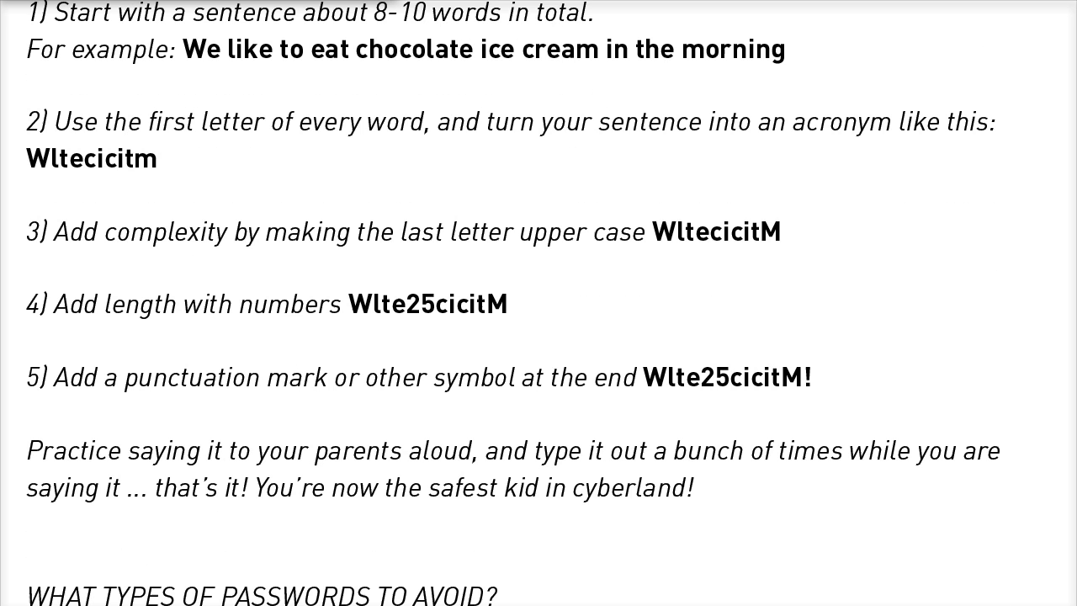
scroll(538, 303, down, 2)
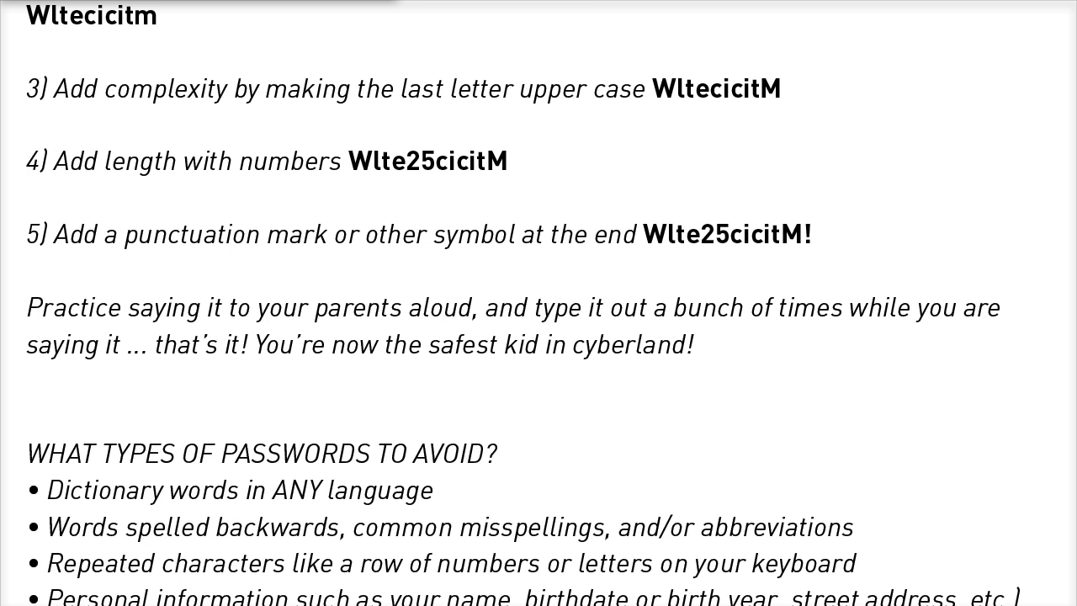
scroll(538, 303, down, 1)
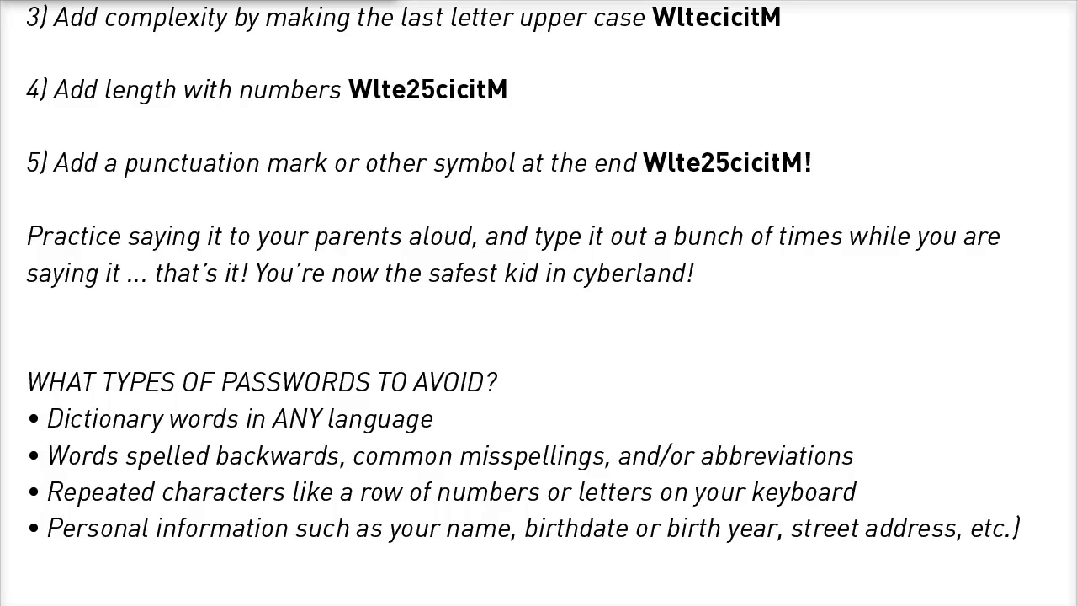
Scroll the handout back up to the MINECAMPKIDS logo at the top
scroll(538, 303, up, 3)
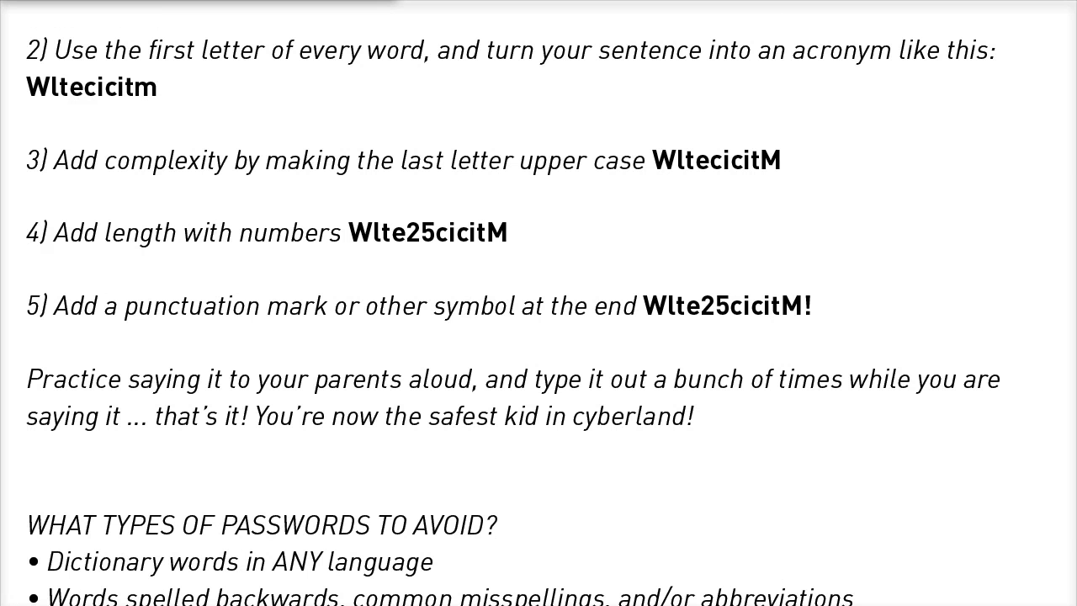
scroll(538, 303, up, 3)
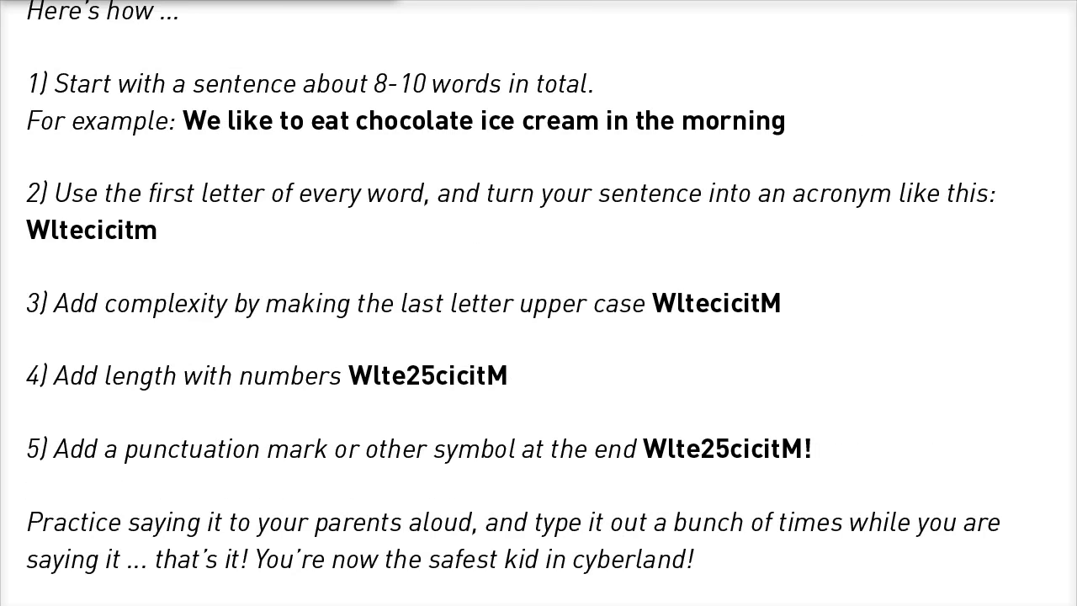
scroll(538, 303, up, 3)
scroll(538, 303, up, 2)
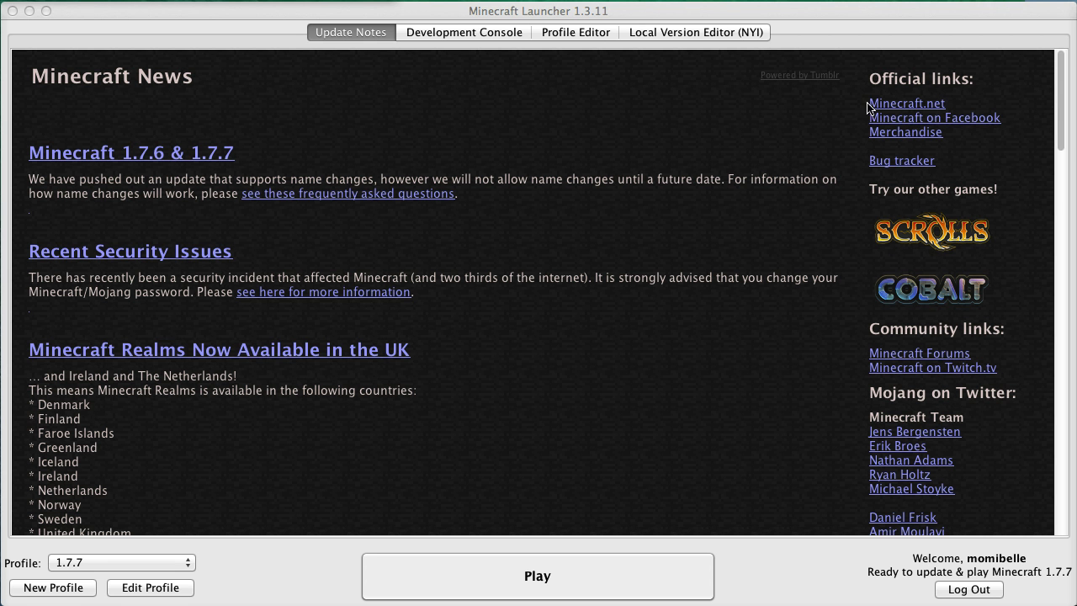
Follow the Minecraft.net official link from the launcher's Update Notes
click(907, 103)
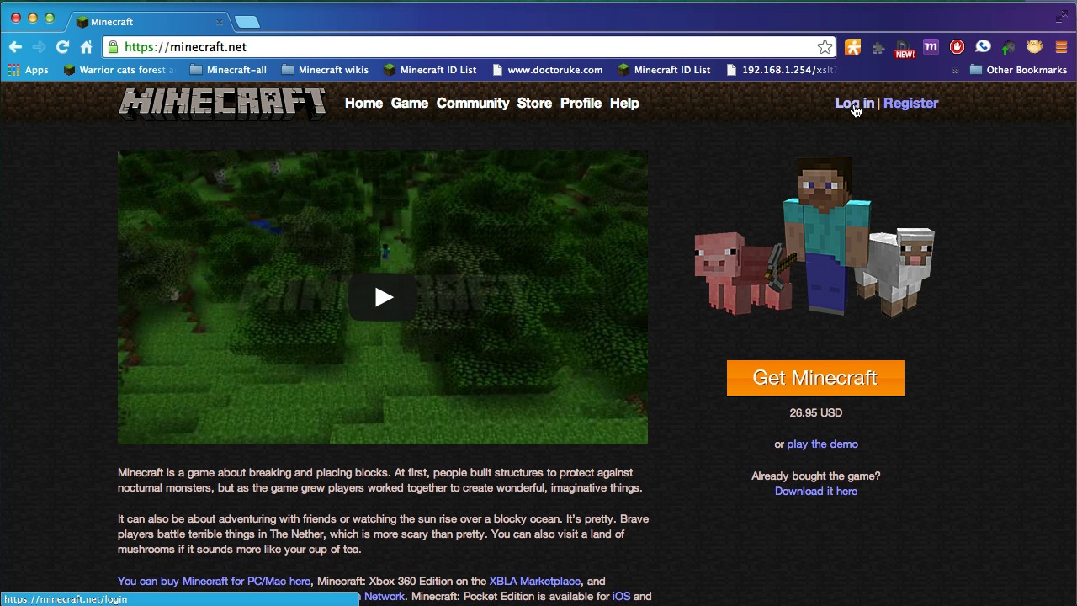
Log in on minecraft.net, then go to the account Profile page
click(854, 105)
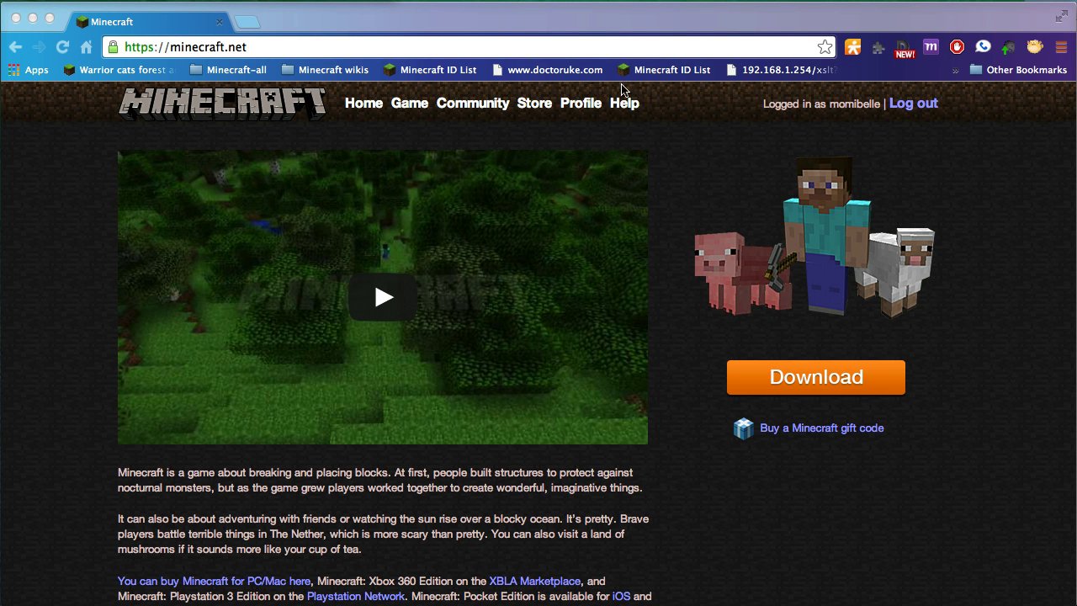
click(579, 107)
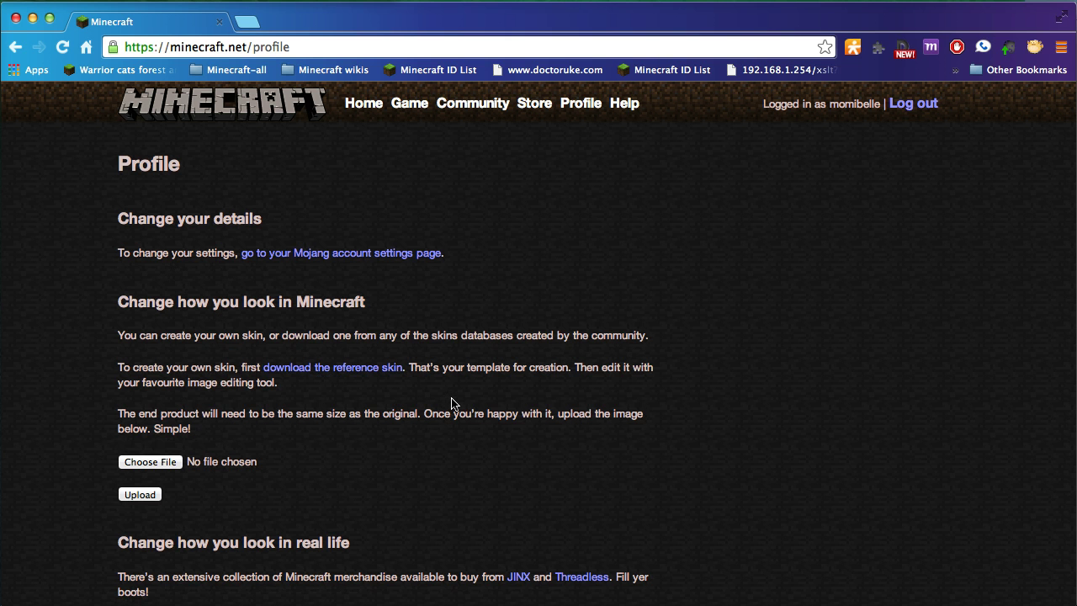
Scroll down through the Profile's details, skin and gift code sections, then back to the top
scroll(452, 404, down, 3)
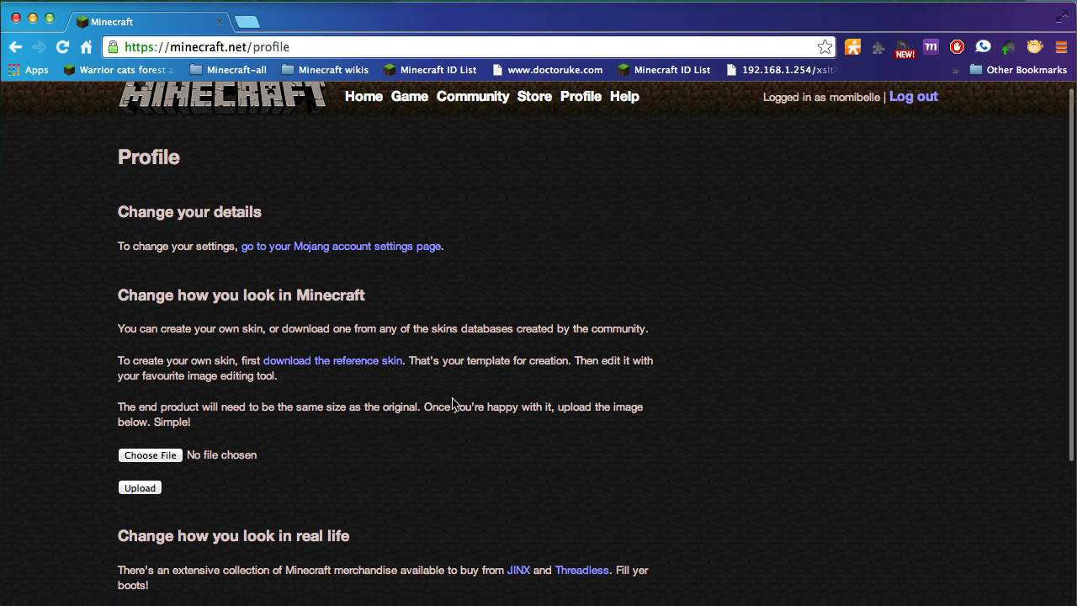
scroll(452, 404, down, 2)
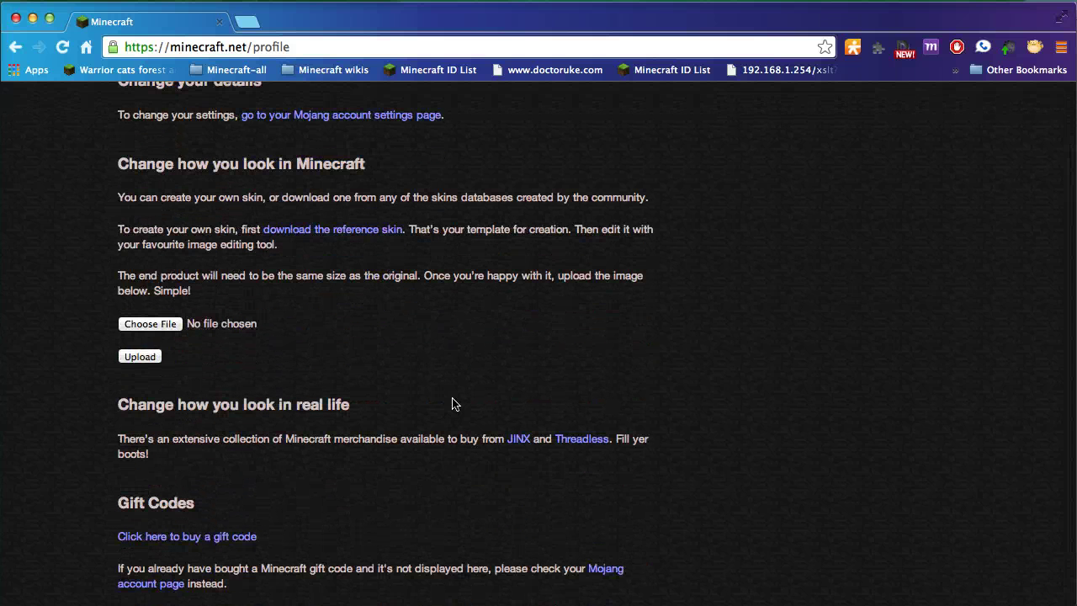
scroll(452, 403, down, 2)
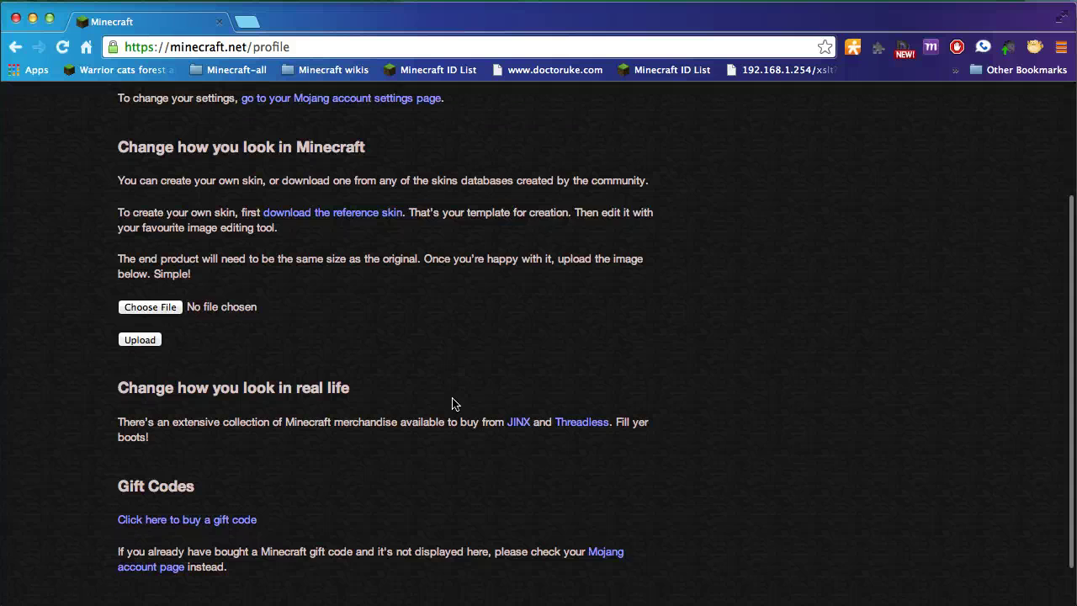
scroll(452, 404, up, 3)
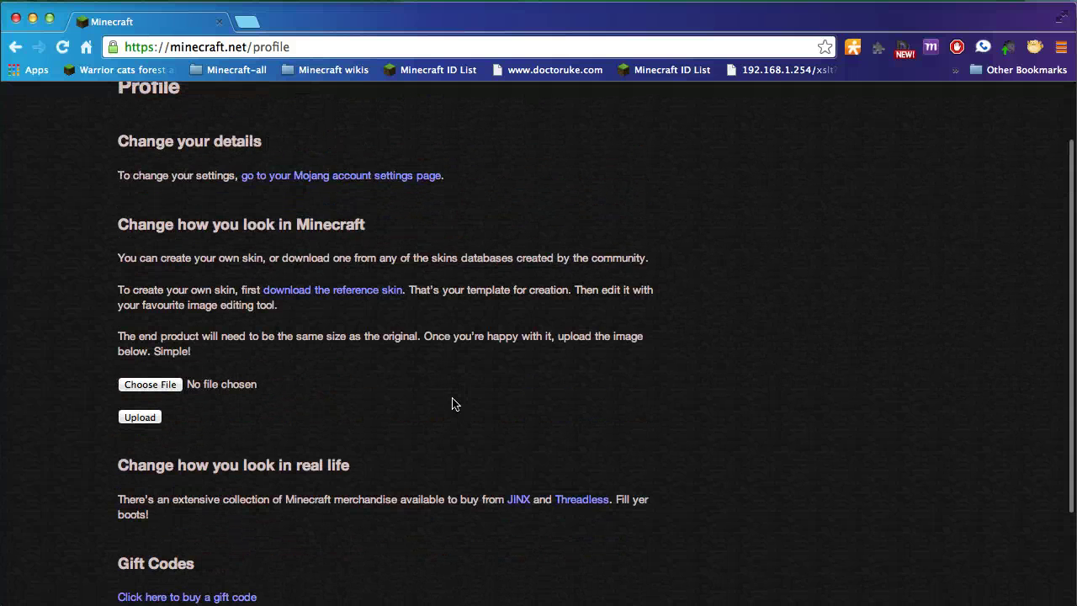
scroll(451, 402, up, 2)
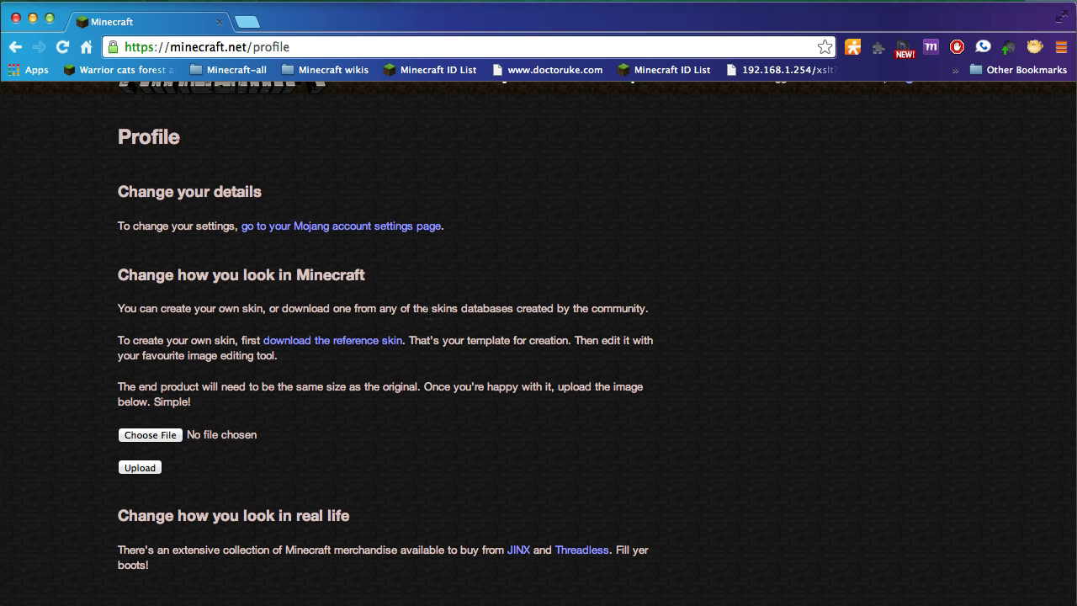
scroll(433, 311, up, 1)
scroll(432, 311, up, 2)
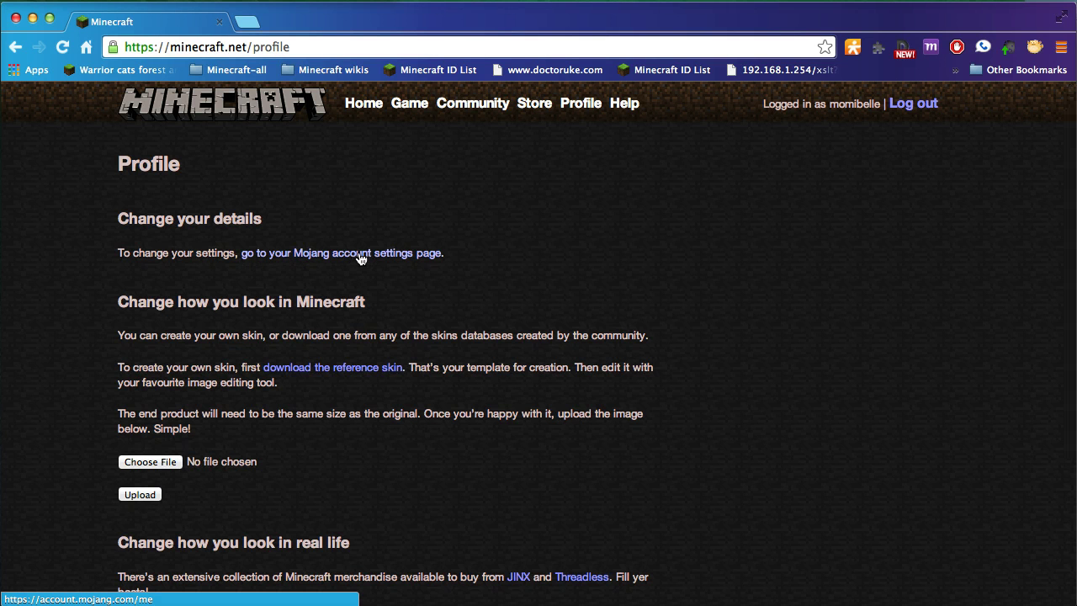
Sign in to the Mojang account site with the account e-mail and open its Settings page
click(360, 258)
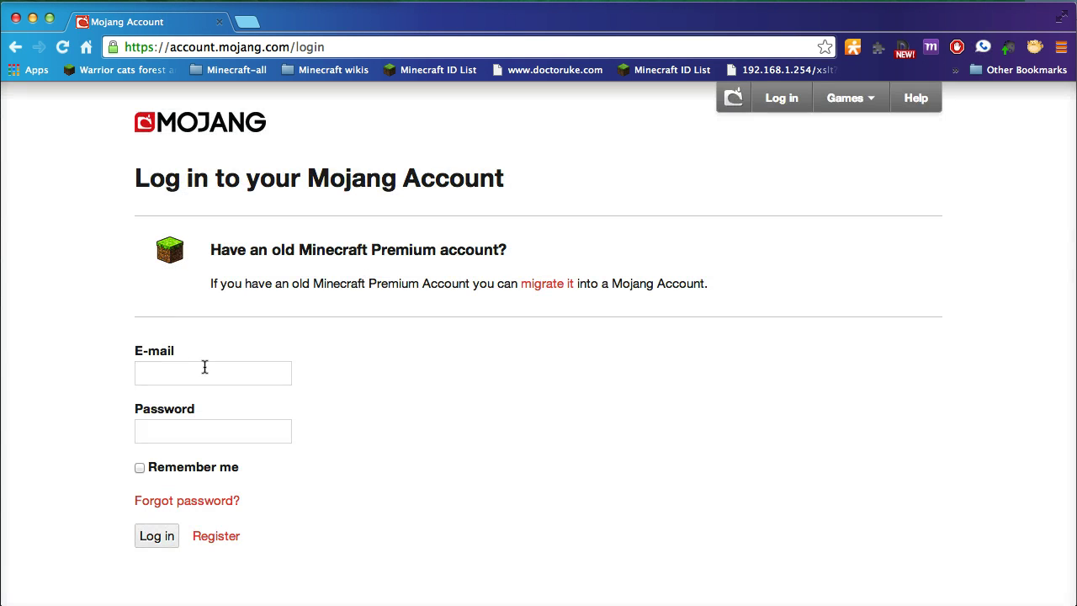
click(205, 367)
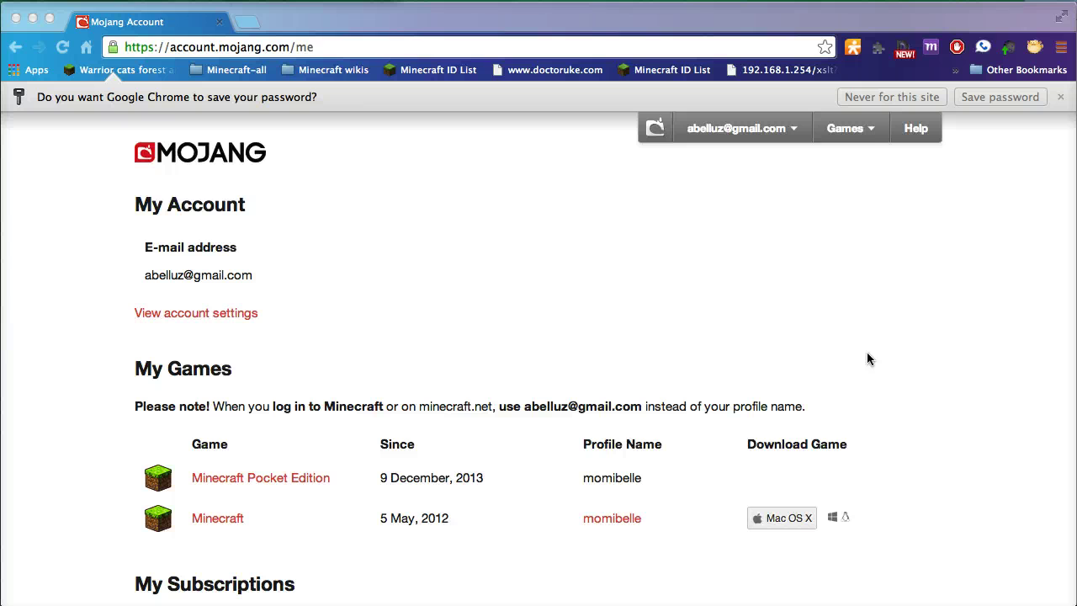
click(241, 316)
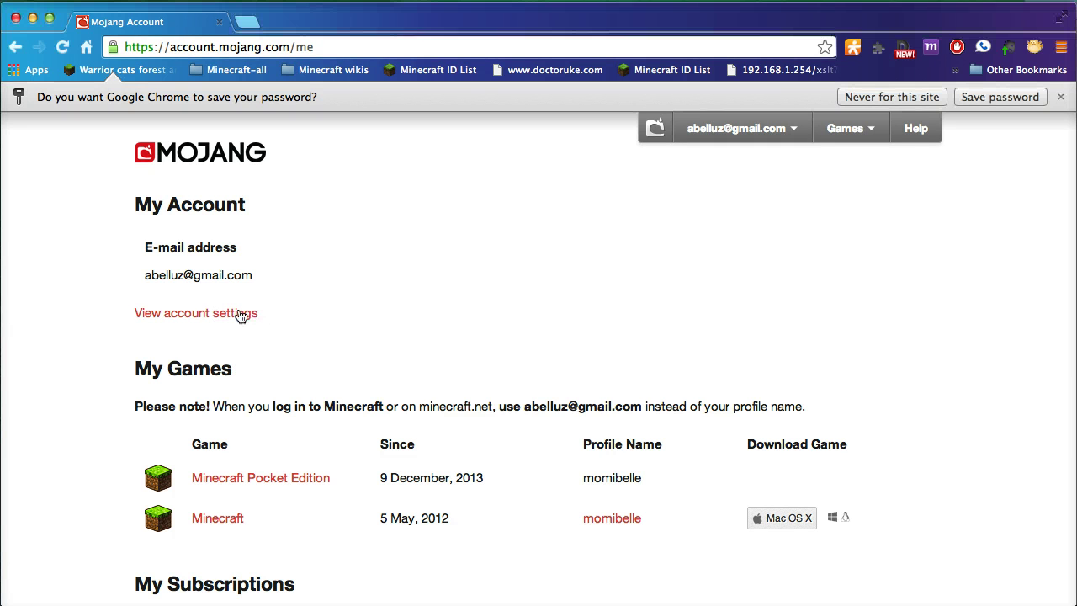
click(236, 316)
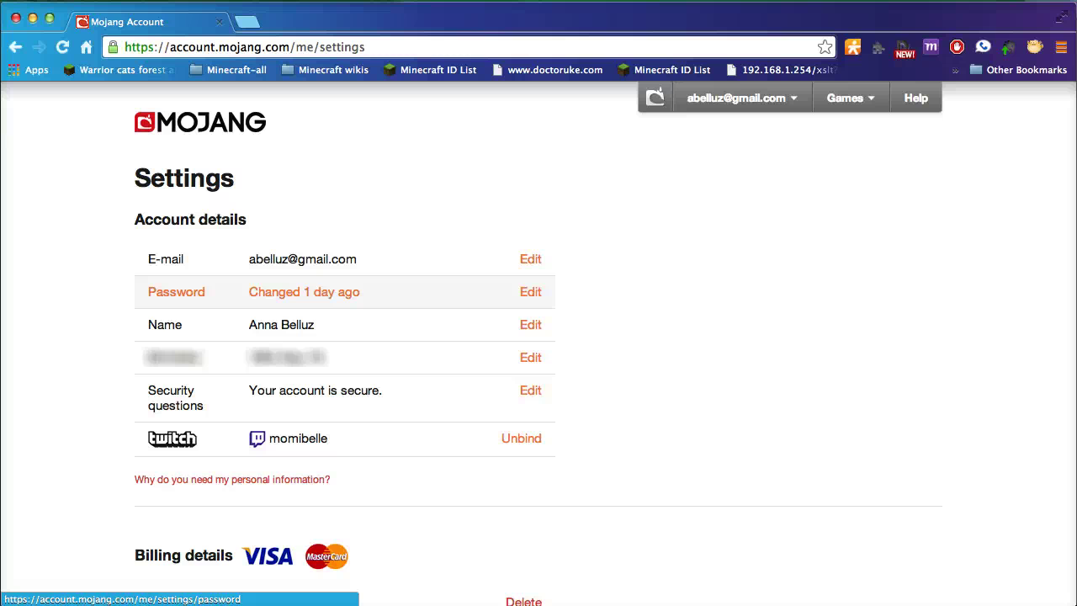
Expand Change Password on the Password row and review its new, repeat and current password fields
click(303, 291)
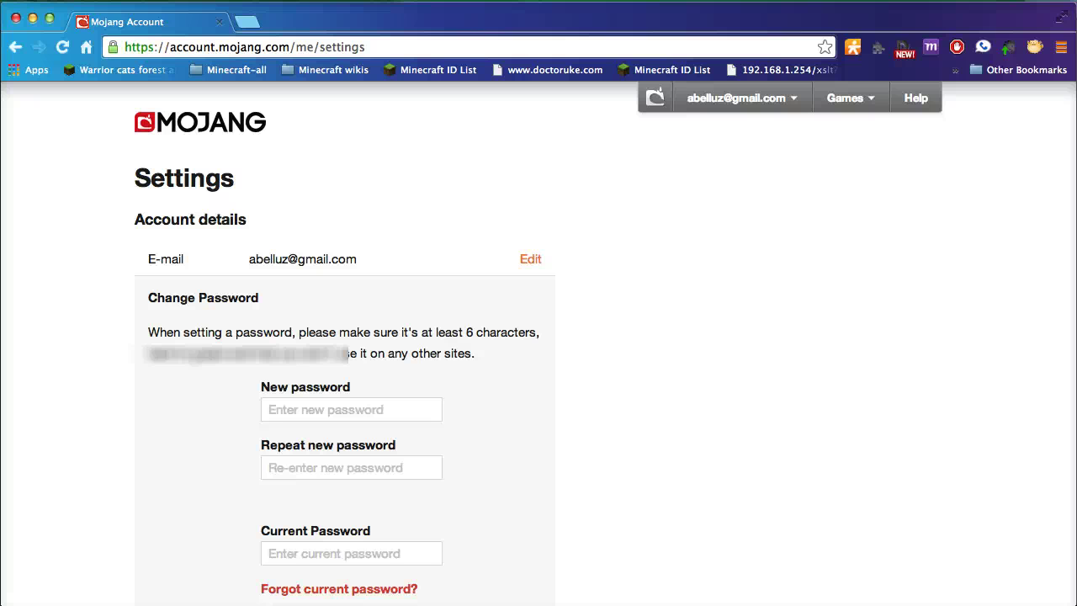
scroll(487, 435, down, 1)
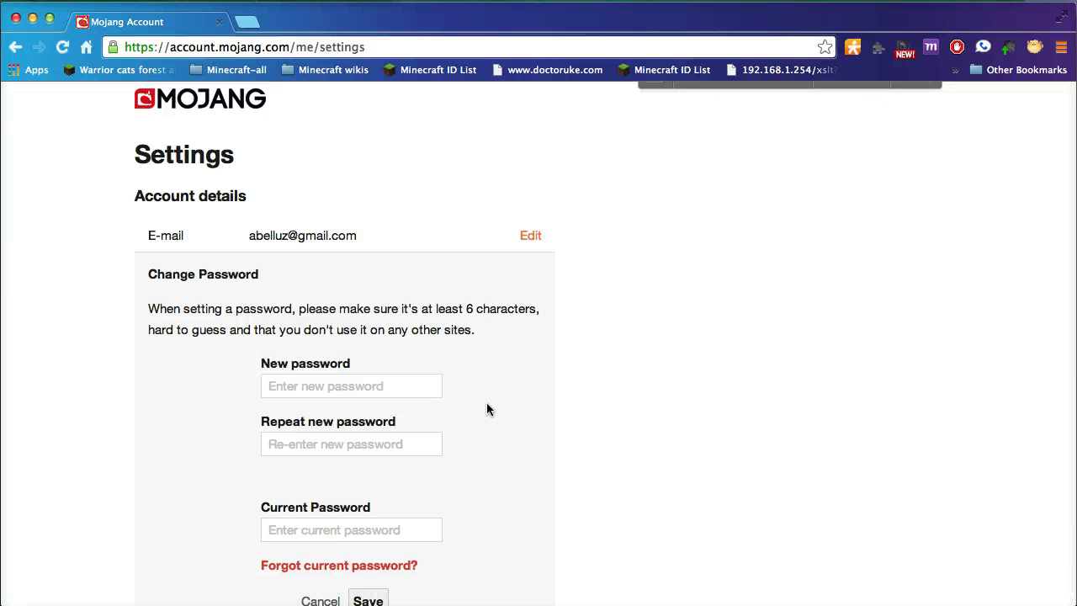
scroll(486, 410, down, 2)
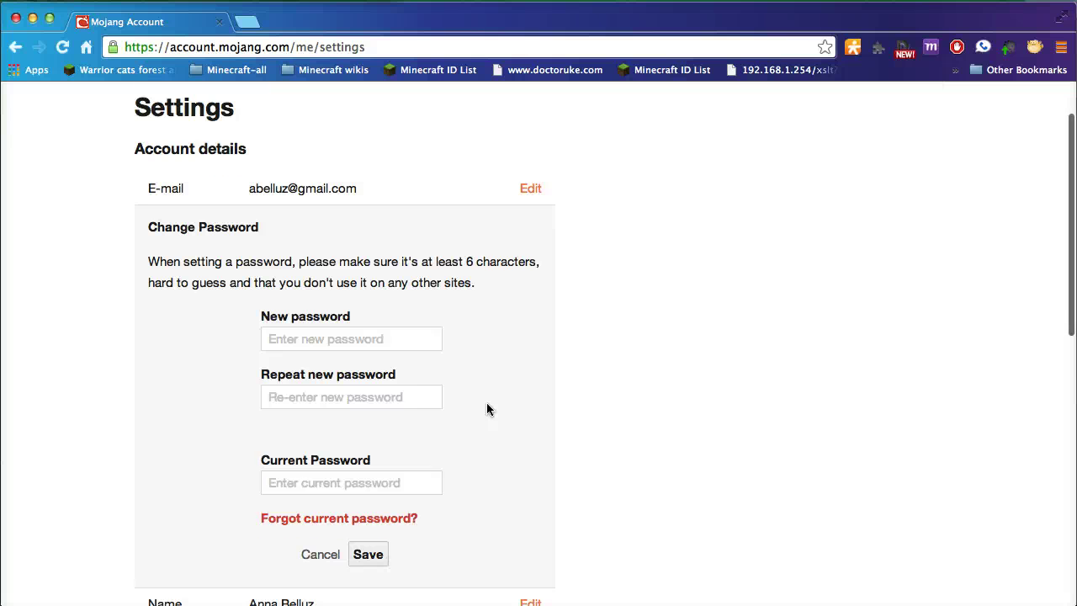
scroll(486, 410, down, 2)
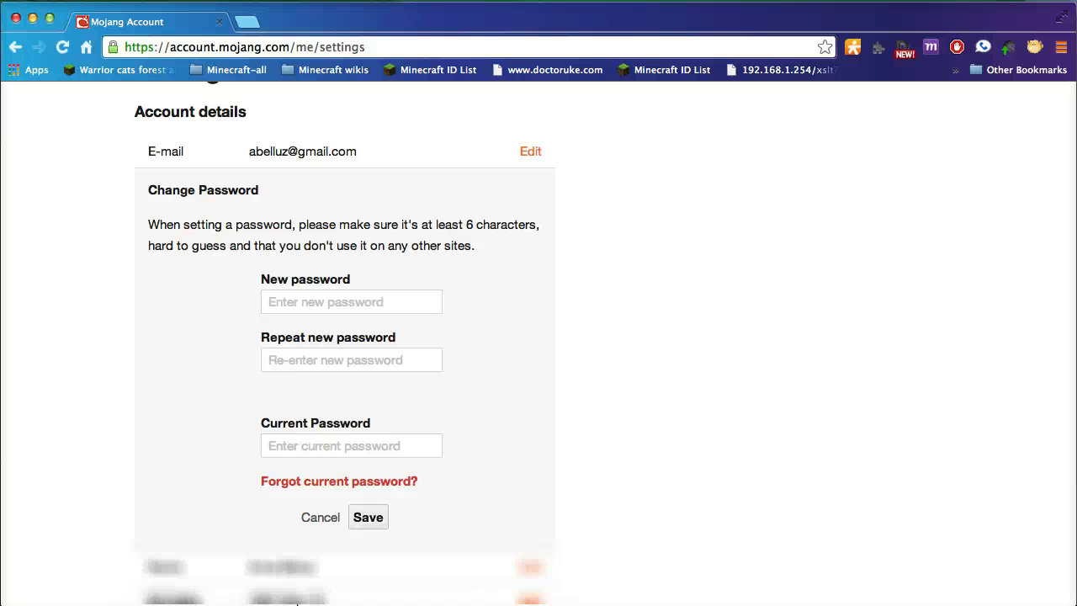
scroll(296, 603, down, 2)
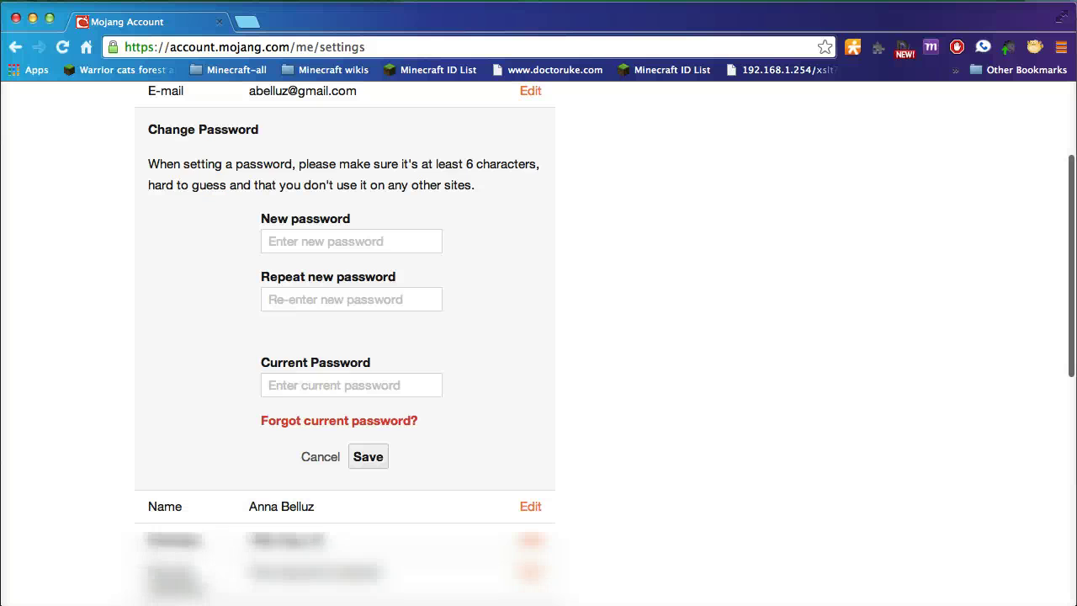
scroll(345, 336, up, 4)
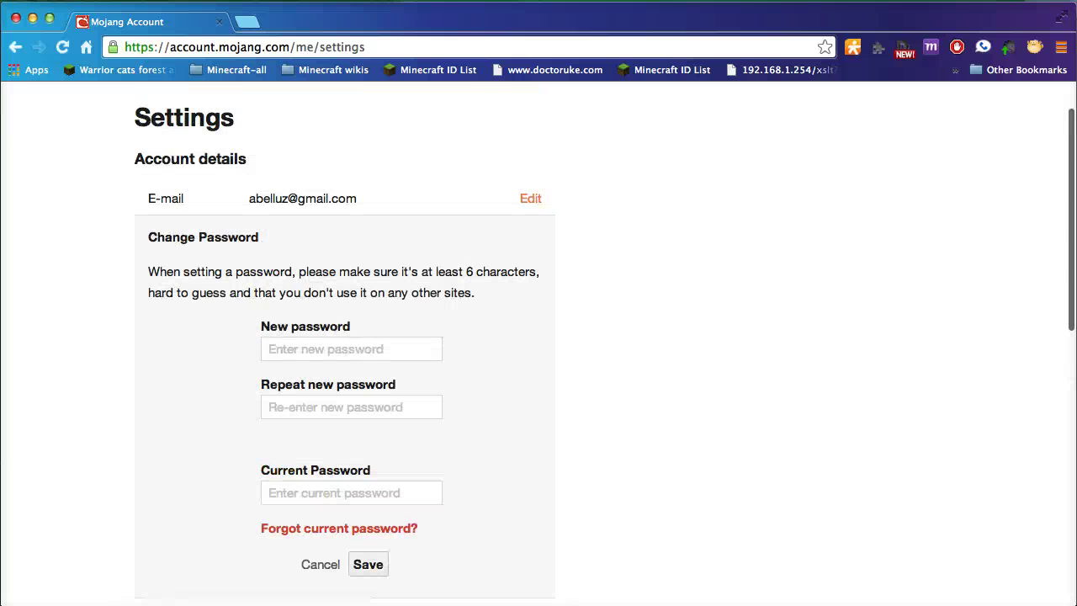